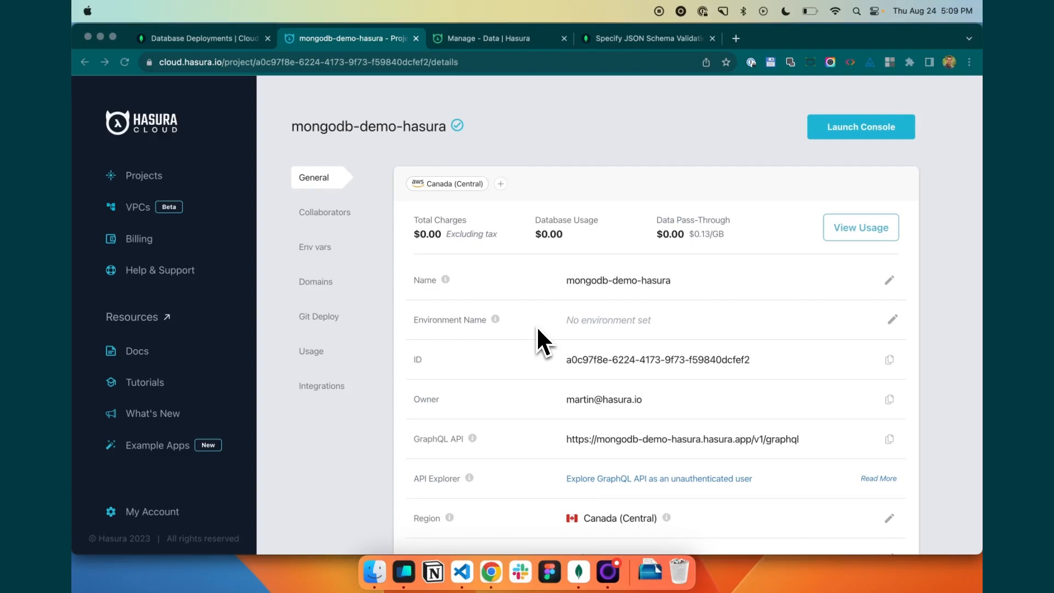
- Check the cluster's IP access list in Atlas Network Access and copy the Hasura Cloud IP from the mongodb-demo-hasura project details
{"action": "left_click", "coordinate": [234, 38]}
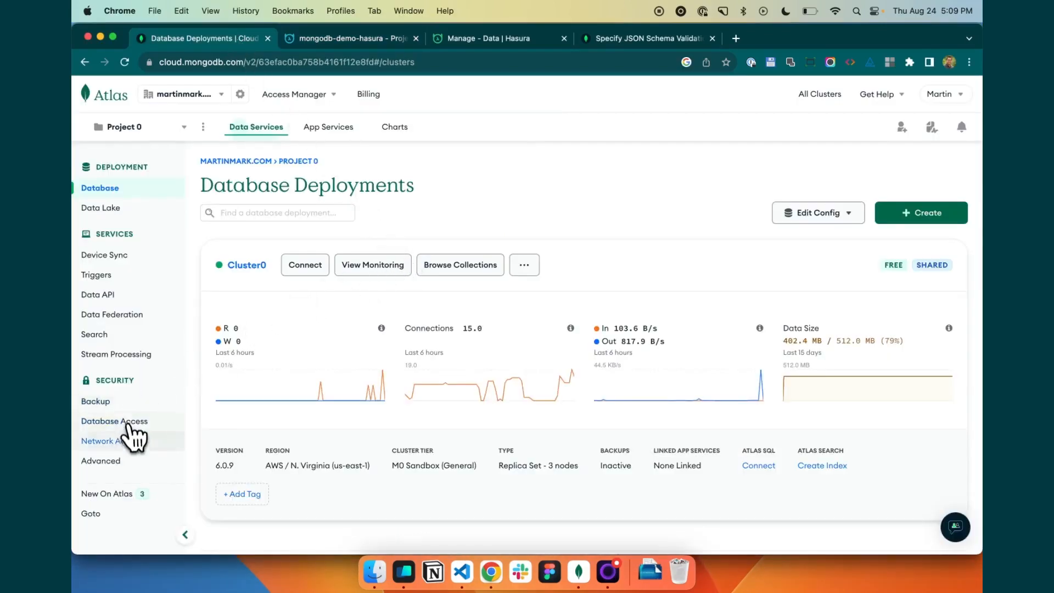
{"action": "left_click", "coordinate": [132, 442]}
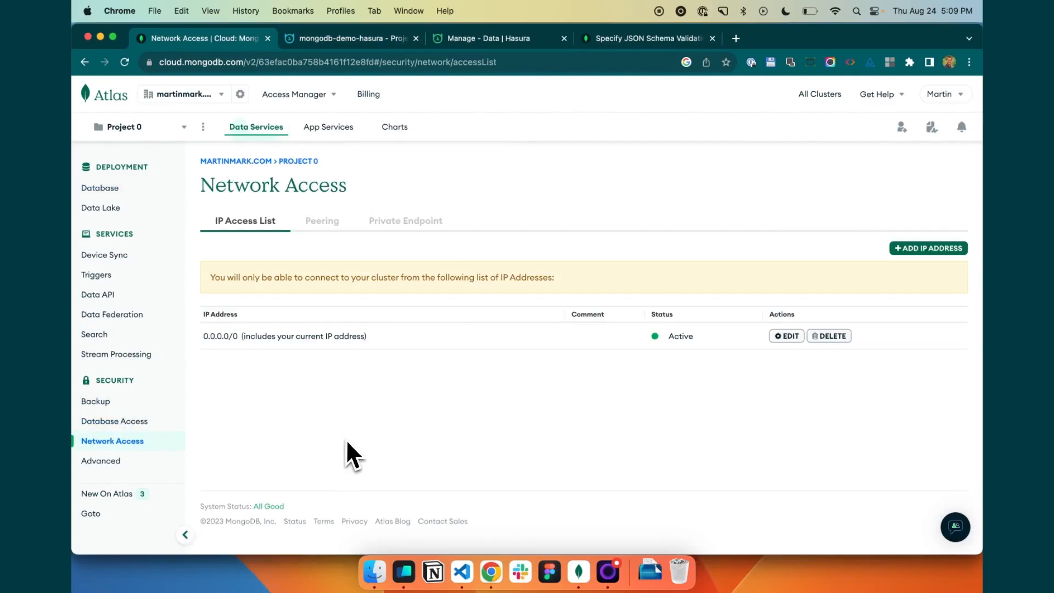
{"action": "left_click", "coordinate": [360, 38]}
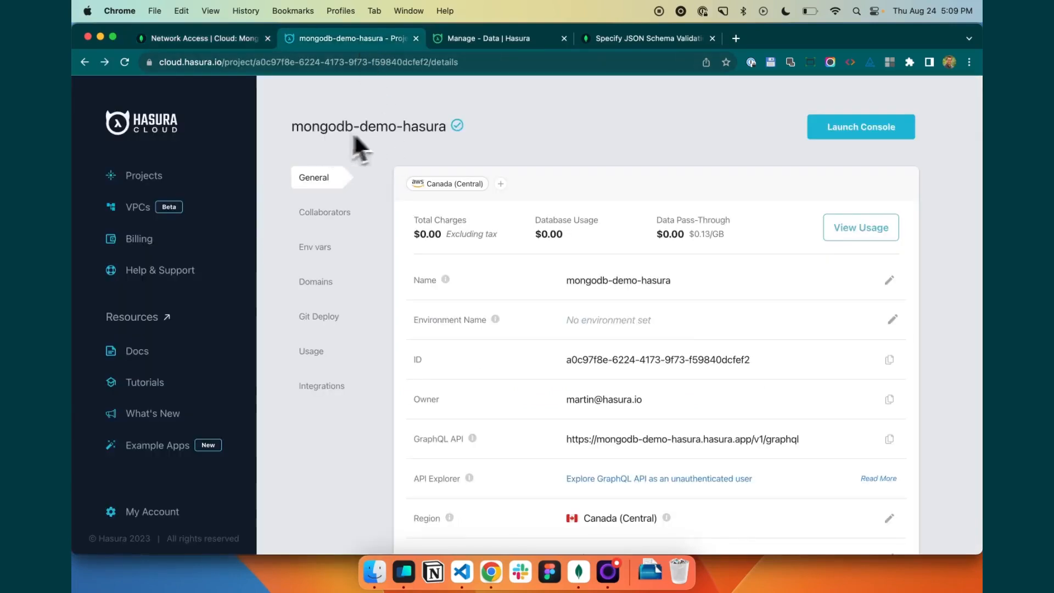
{"action": "scroll", "coordinate": [580, 159], "scroll_direction": "down", "scroll_amount": 2}
{"action": "scroll", "coordinate": [582, 154], "scroll_direction": "down", "scroll_amount": 5}
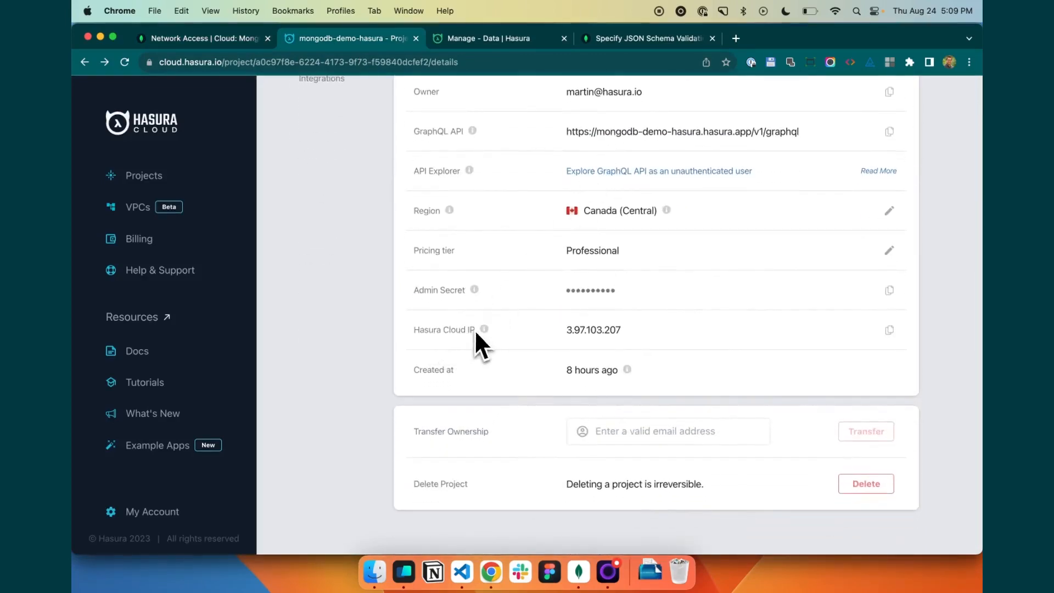
{"action": "scroll", "coordinate": [679, 331], "scroll_direction": "up", "scroll_amount": 1}
{"action": "left_click", "coordinate": [890, 351]}
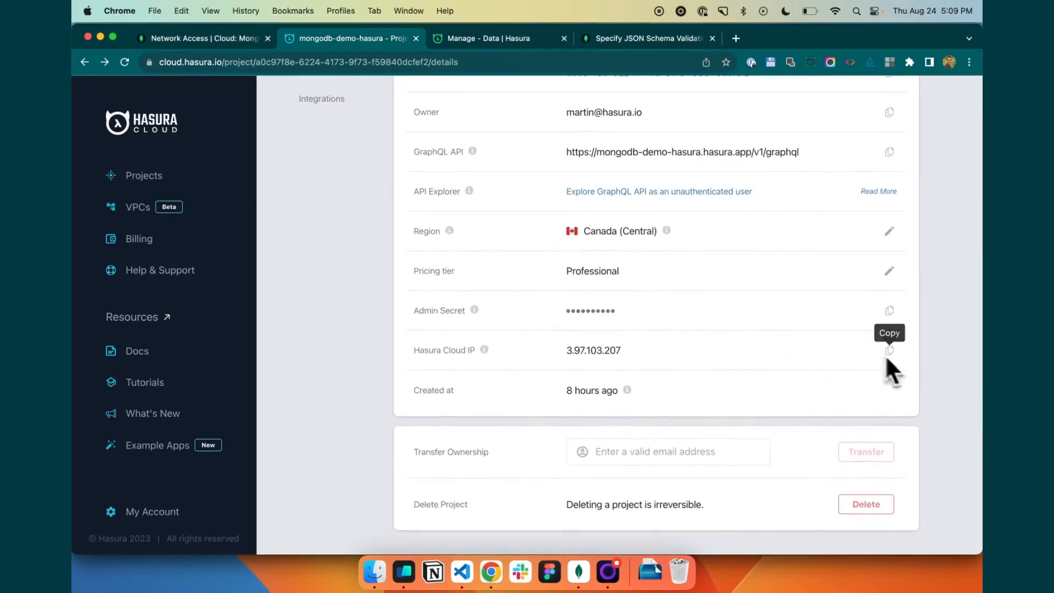
{"action": "left_click", "coordinate": [207, 40]}
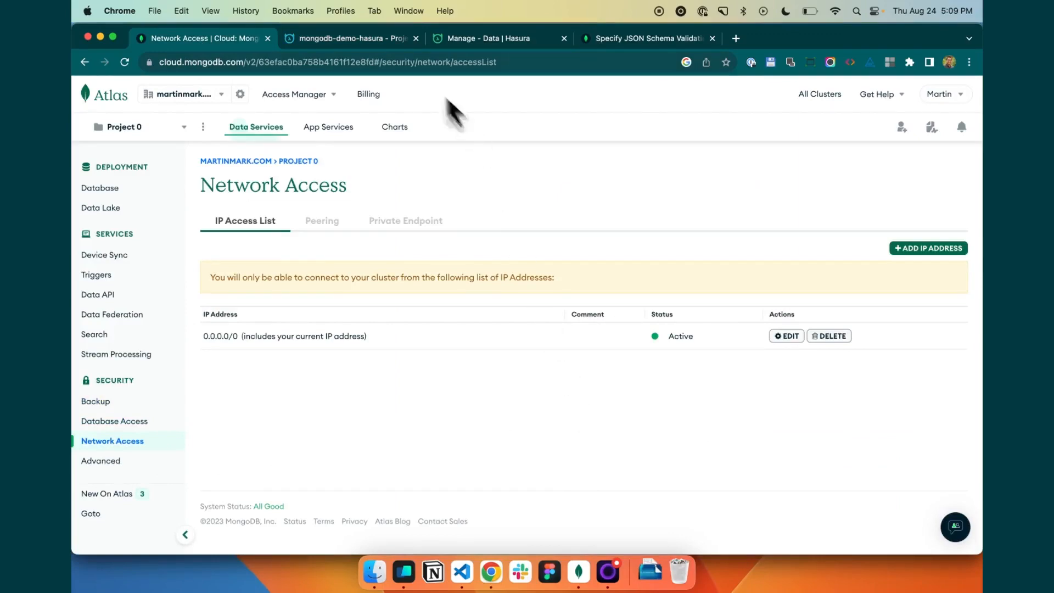
{"action": "left_click", "coordinate": [310, 38]}
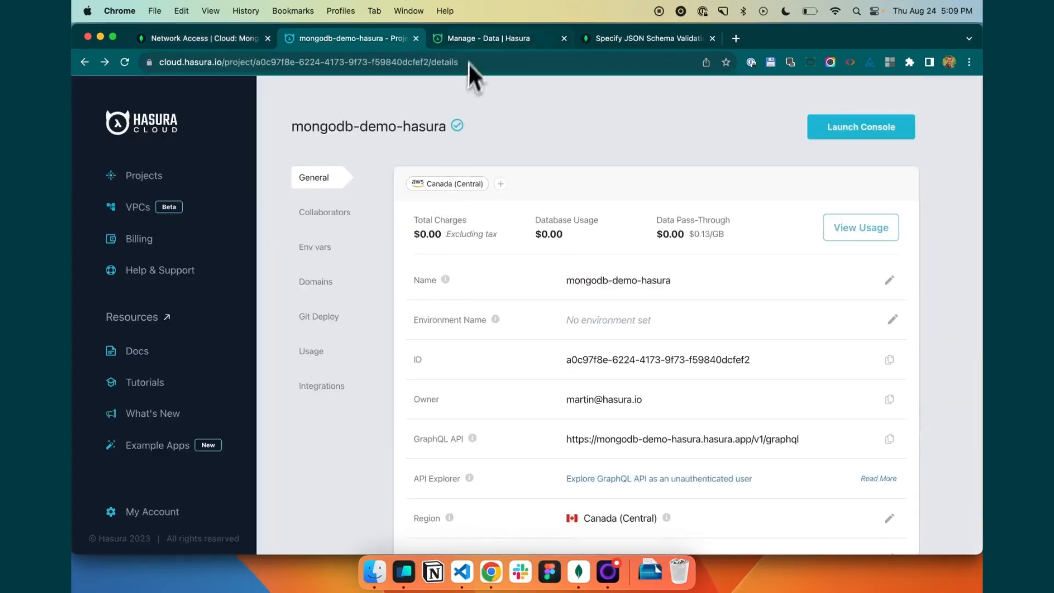
- In the local Hasura console, start connecting an existing MongoDB database and name it mongodb
{"action": "left_click", "coordinate": [472, 40]}
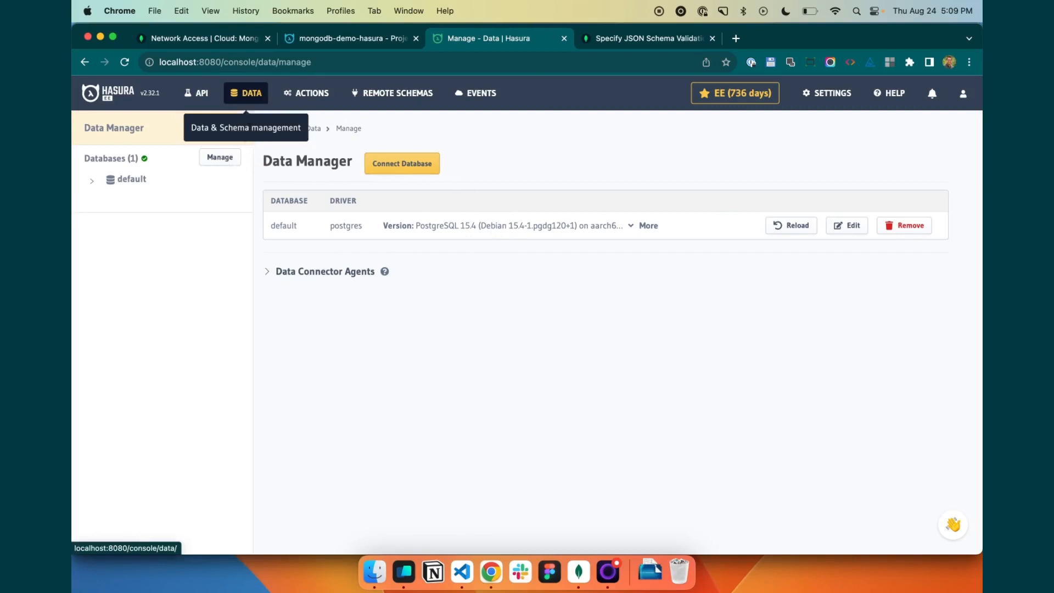
{"action": "left_click", "coordinate": [373, 166]}
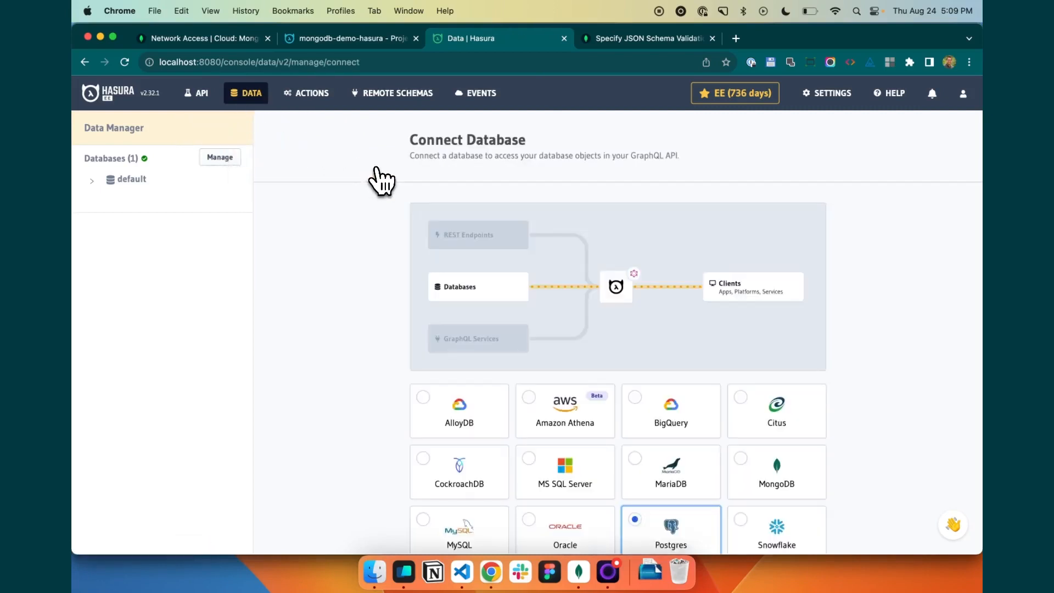
{"action": "scroll", "coordinate": [379, 181], "scroll_direction": "down", "scroll_amount": 2}
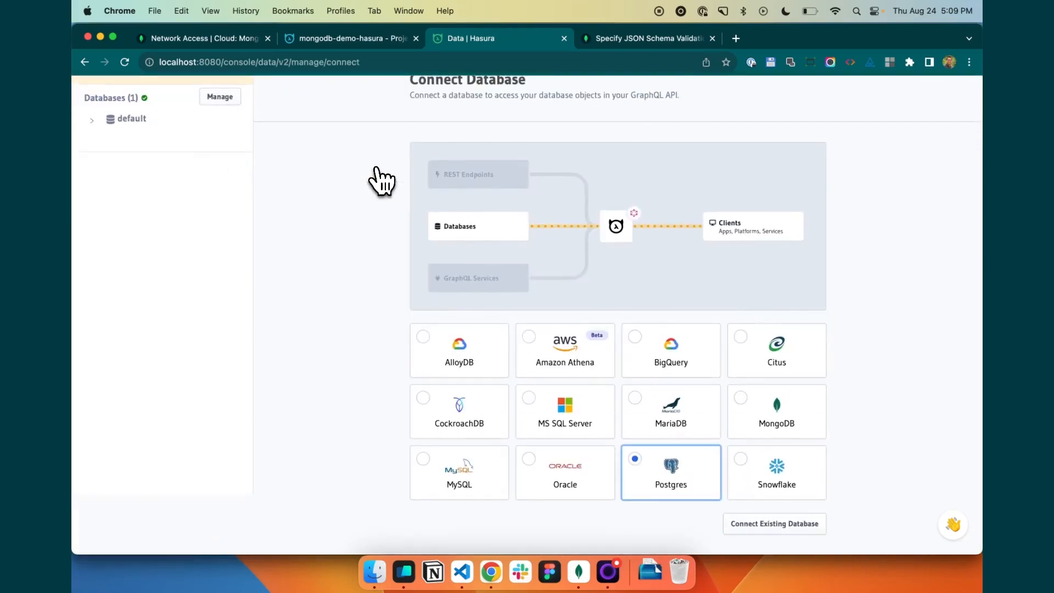
{"action": "left_click", "coordinate": [779, 420]}
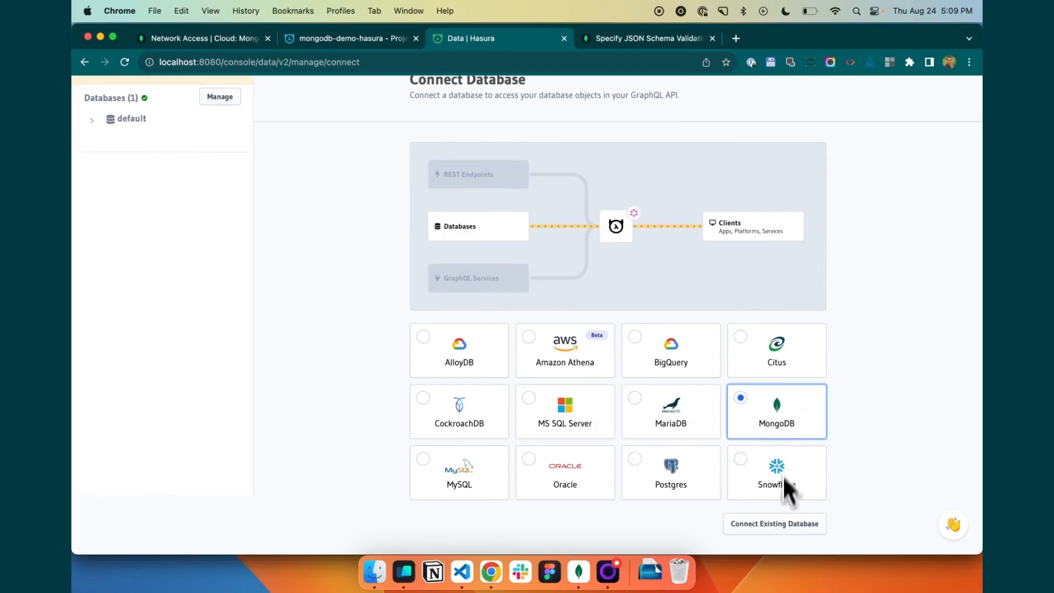
{"action": "left_click", "coordinate": [789, 523]}
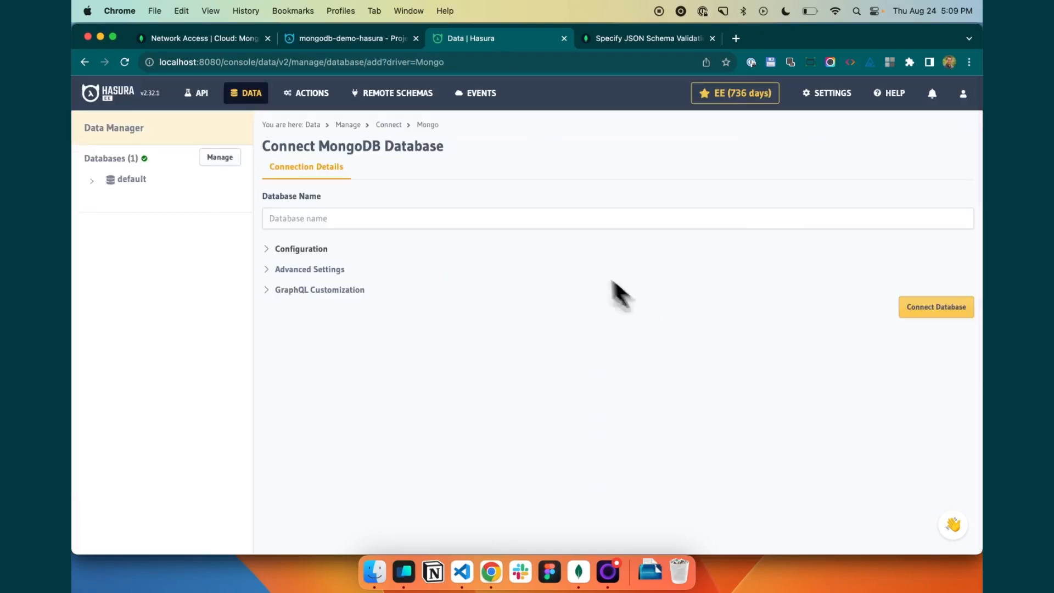
{"action": "left_click", "coordinate": [529, 225]}
{"action": "type", "text": "mongodb"}
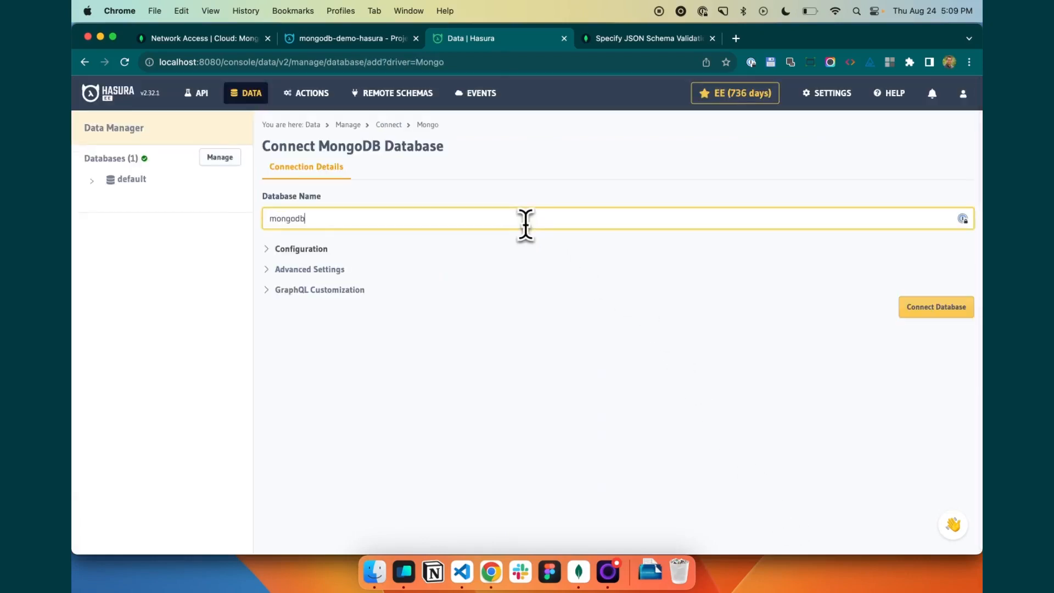
- Copy the MongoDB connection string from the untitled file in VS Code and paste it as the database's connection in the Hasura configuration
{"action": "left_click", "coordinate": [309, 250]}
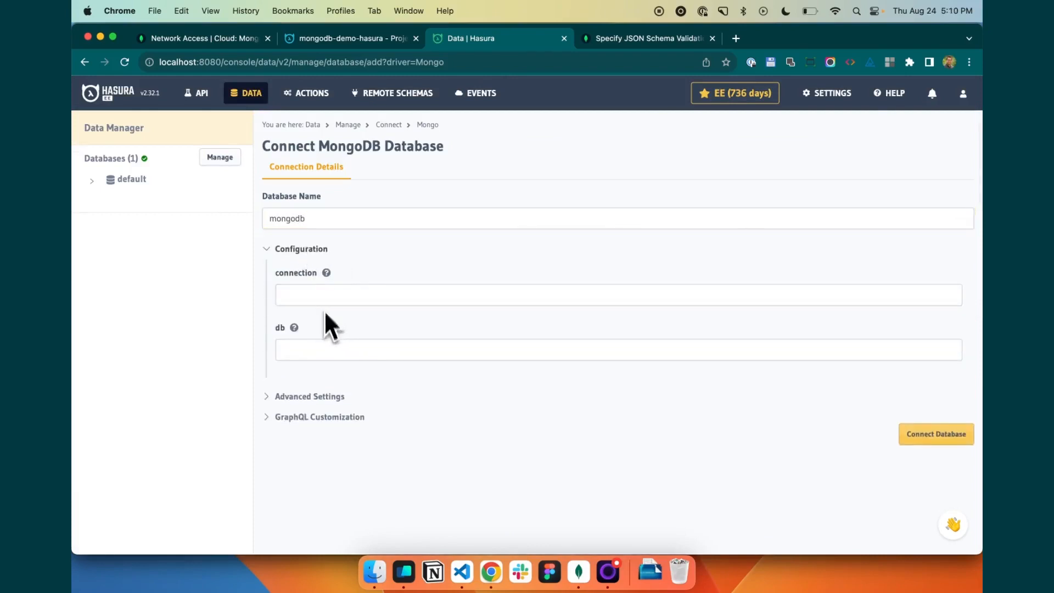
{"action": "left_click", "coordinate": [462, 571]}
{"action": "triple_click", "coordinate": [281, 68]}
{"action": "left_click", "coordinate": [491, 571]}
{"action": "left_click", "coordinate": [400, 297]}
{"action": "key", "text": "super+v"}
- Set the db to sample_mflix and connect the MongoDB database
{"action": "left_click", "coordinate": [388, 349]}
{"action": "type", "text": "sa"}
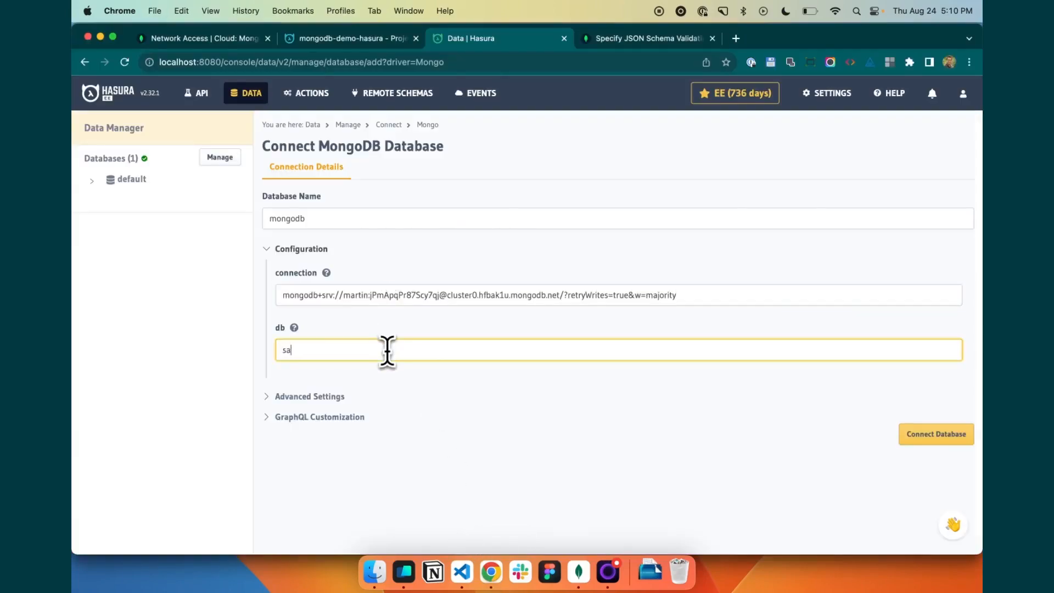
{"action": "type", "text": "mple_mflix"}
{"action": "left_click", "coordinate": [625, 479]}
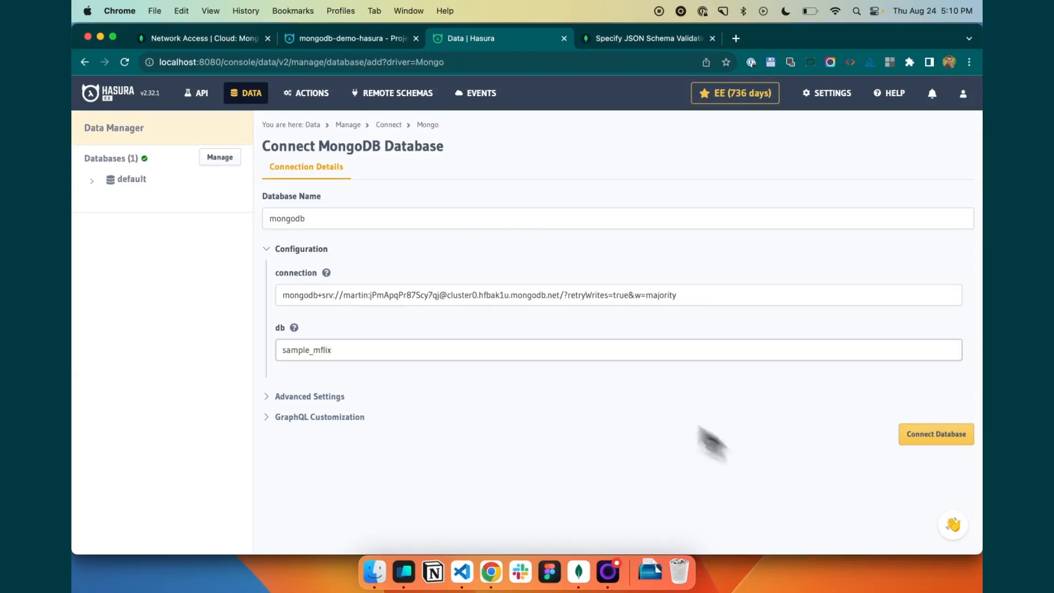
{"action": "left_click", "coordinate": [934, 437]}
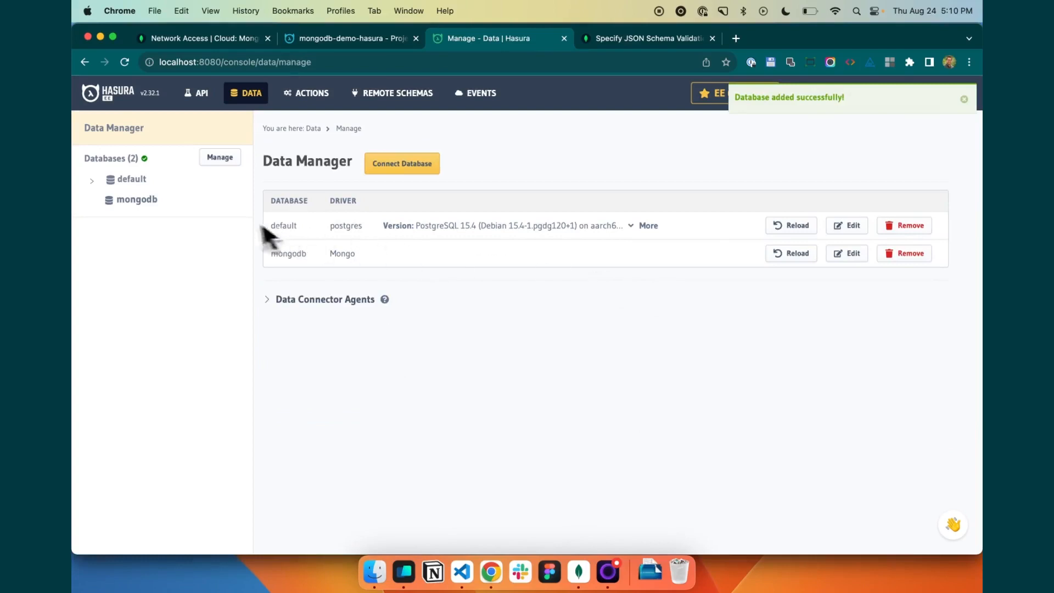
- View the mongodb database's untracked tables in Hasura and compare them with the sample_mflix collections in MongoDB Compass
{"action": "left_click", "coordinate": [139, 207]}
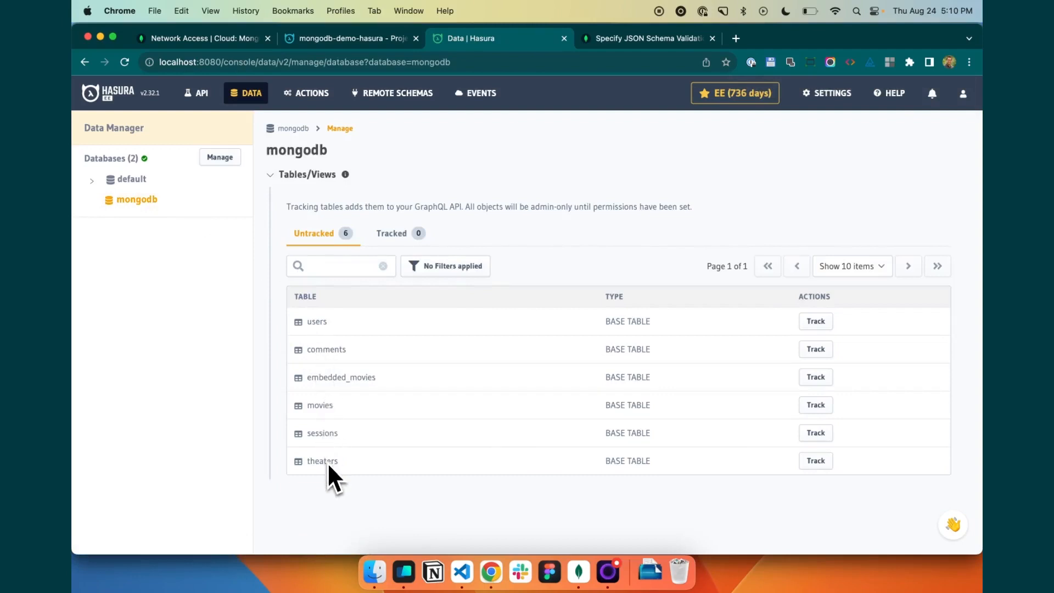
{"action": "left_click", "coordinate": [578, 572]}
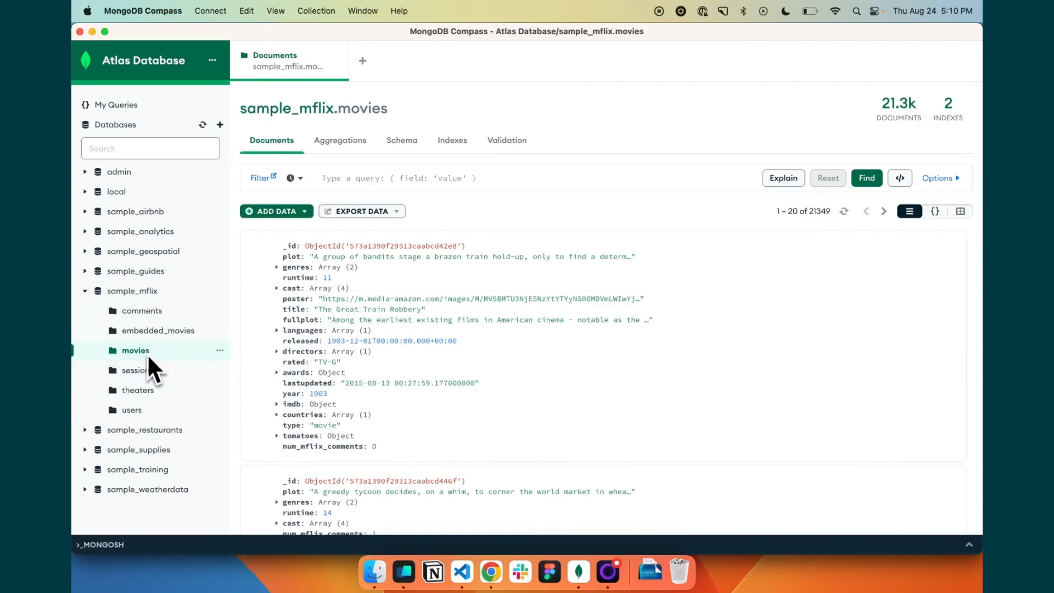
{"action": "left_click", "coordinate": [500, 581]}
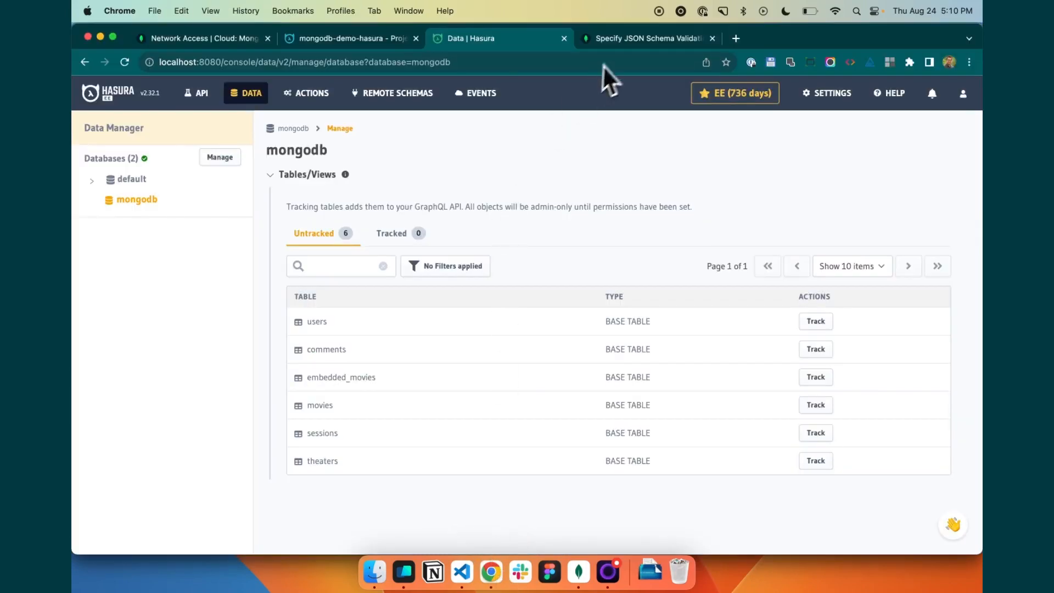
- Read the MongoDB documentation on specifying JSON schema validation, including the $jsonSchema validator example for the students collection
{"action": "left_click", "coordinate": [642, 40]}
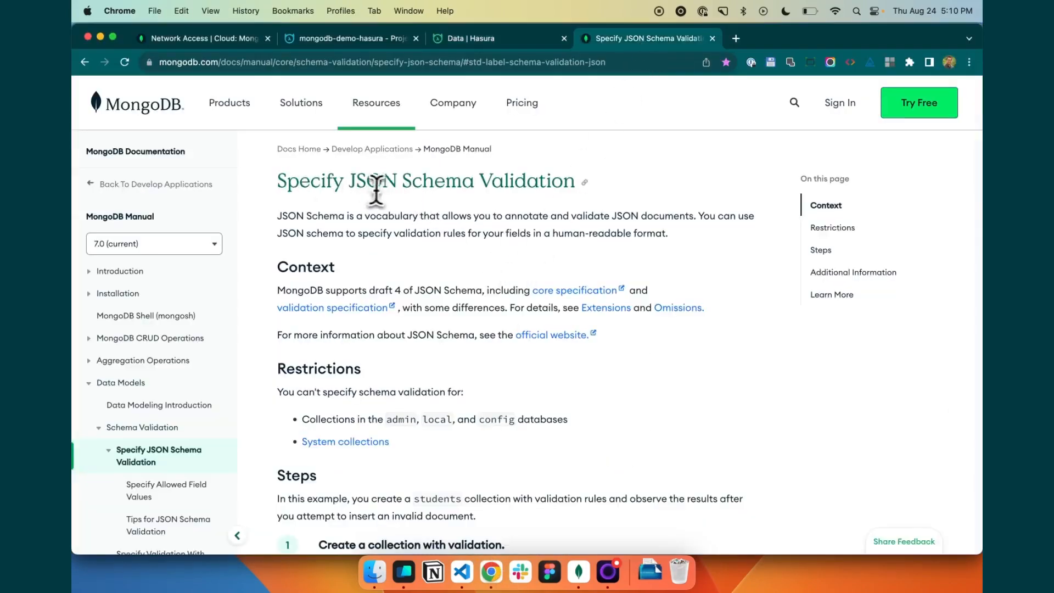
{"action": "left_click_drag", "start_coordinate": [349, 181], "coordinate": [576, 183]}
{"action": "left_click", "coordinate": [466, 178]}
{"action": "scroll", "coordinate": [466, 177], "scroll_direction": "down", "scroll_amount": 15}
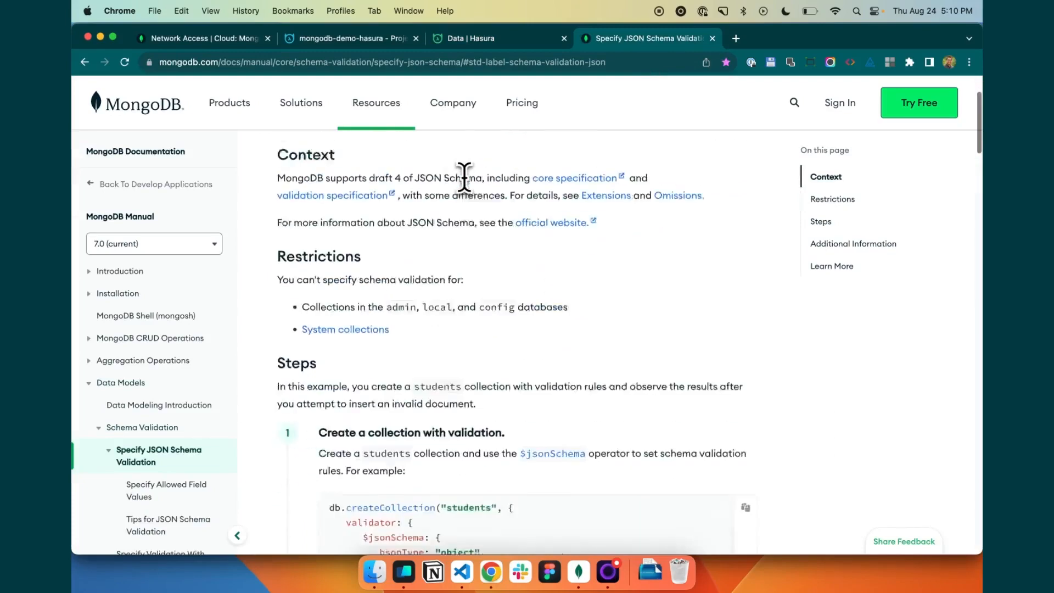
{"action": "scroll", "coordinate": [466, 181], "scroll_direction": "up", "scroll_amount": 1}
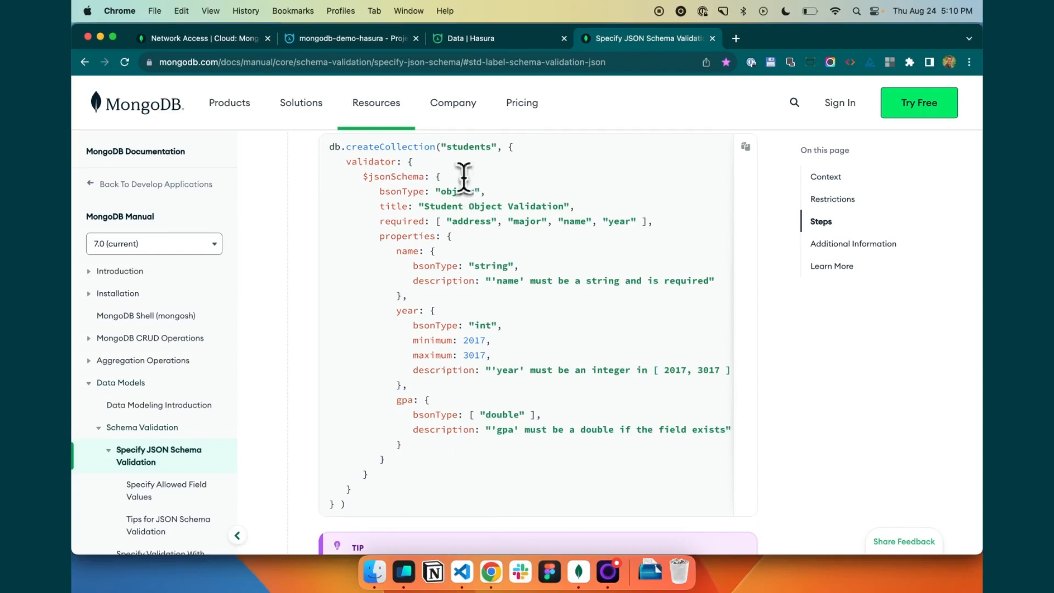
{"action": "double_click", "coordinate": [383, 177]}
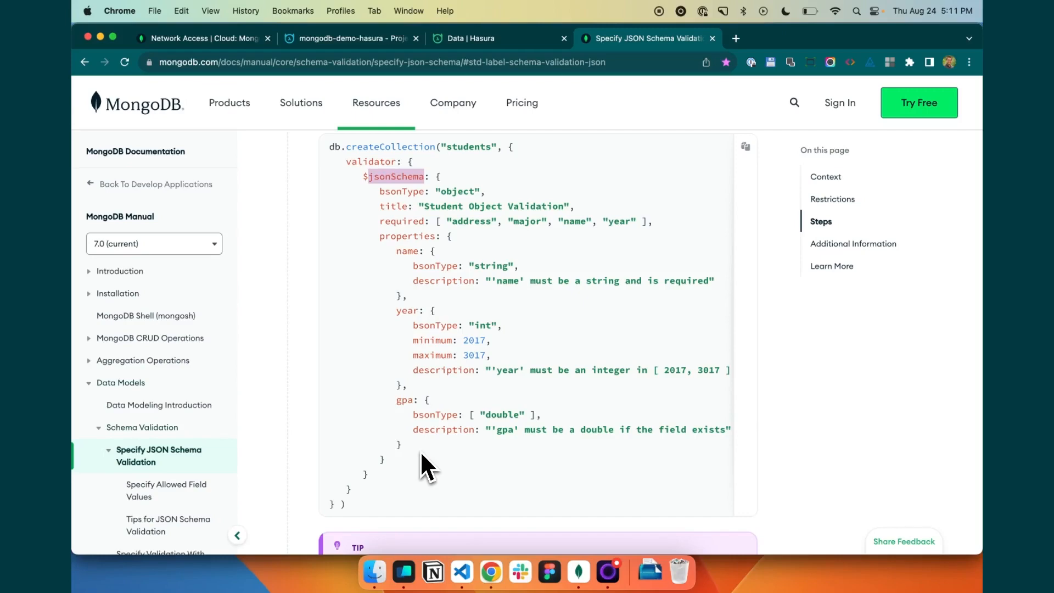
- Switch to VS Code and copy the entire validation schema from movies.json
{"action": "left_click", "coordinate": [462, 571]}
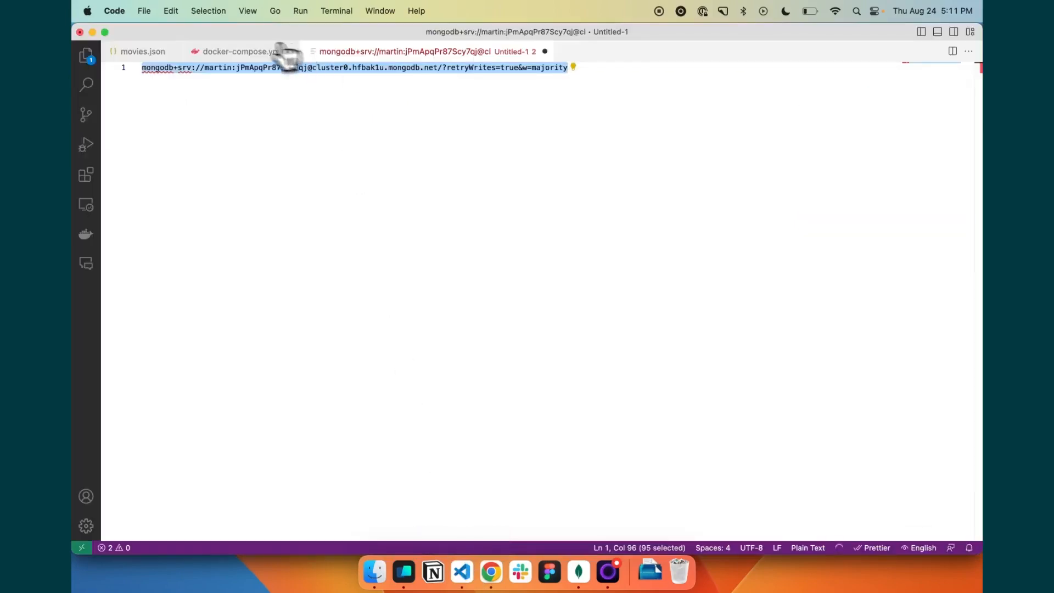
{"action": "left_click", "coordinate": [144, 52]}
{"action": "left_click", "coordinate": [324, 176]}
{"action": "scroll", "coordinate": [327, 176], "scroll_direction": "up", "scroll_amount": 3}
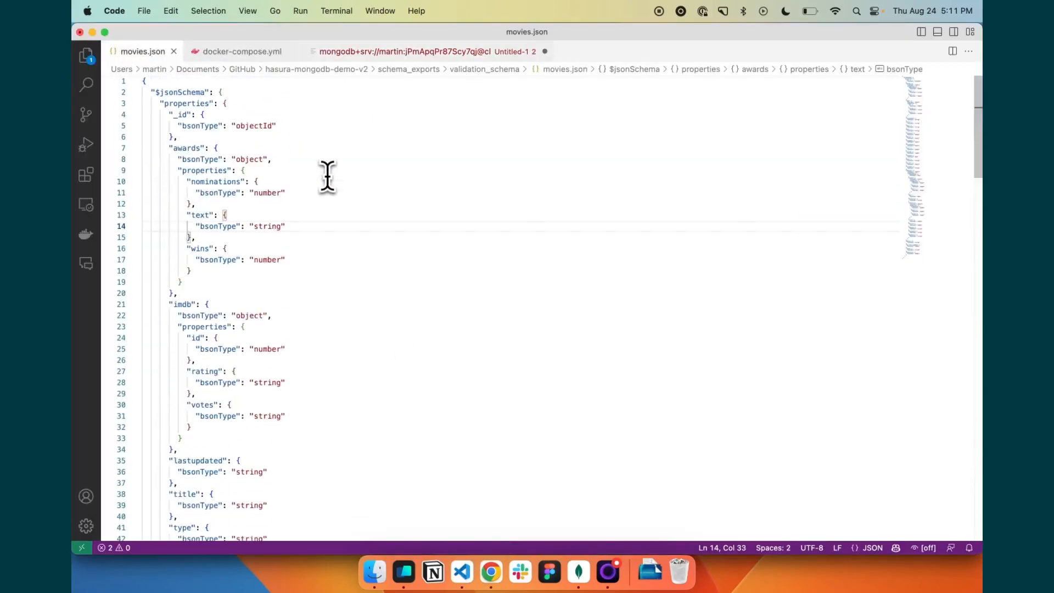
{"action": "key", "text": "super+a"}
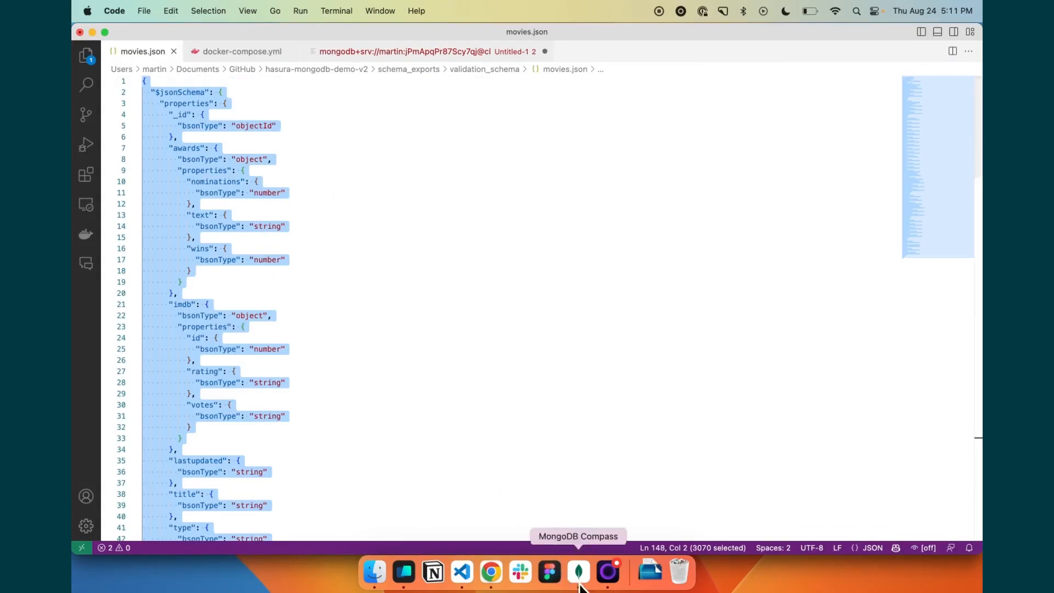
- In MongoDB Compass, add a validation rule to the sample_mflix.movies collection and paste the copied $jsonSchema into it
{"action": "left_click", "coordinate": [579, 574]}
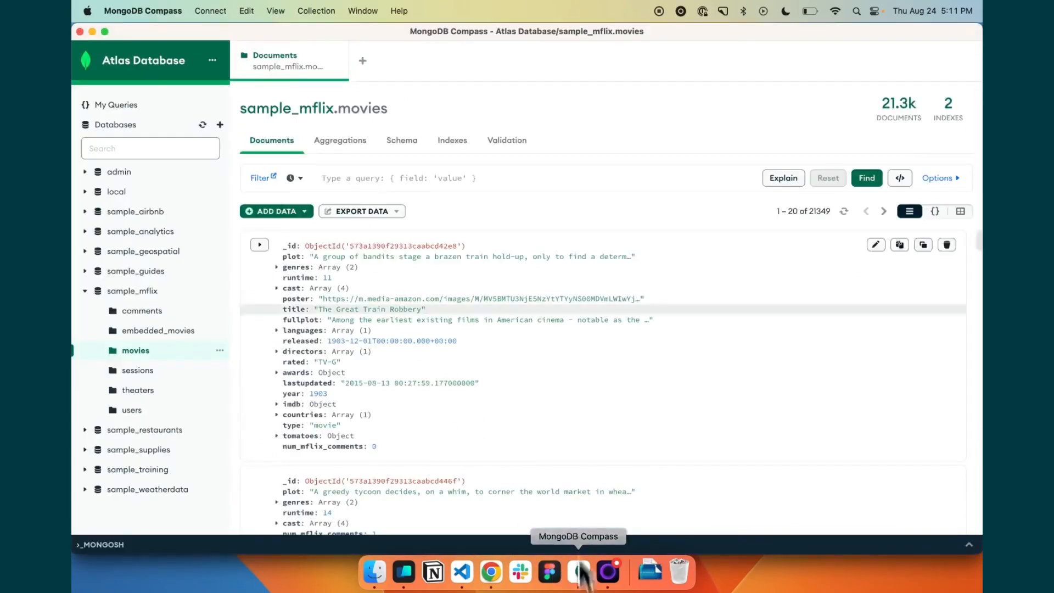
{"action": "left_click", "coordinate": [519, 164]}
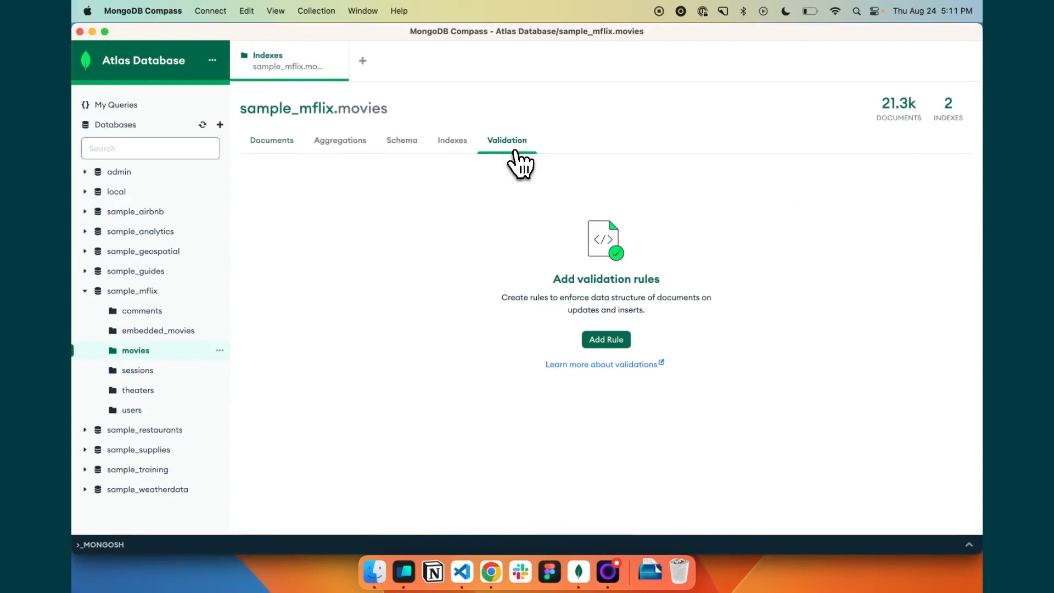
{"action": "left_click", "coordinate": [606, 340]}
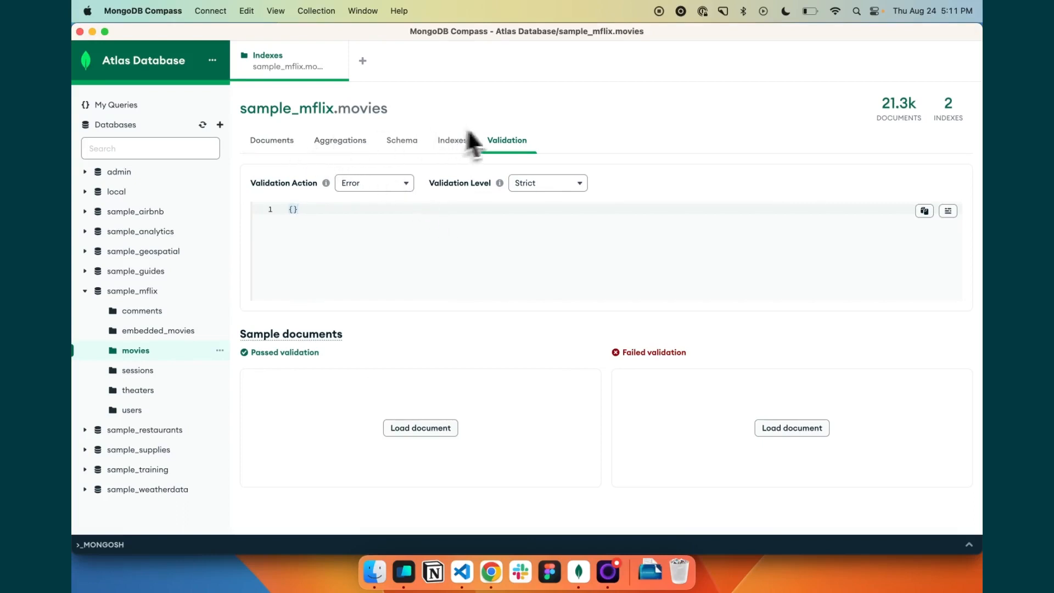
{"action": "key", "text": "super+v"}
{"action": "scroll", "coordinate": [470, 263], "scroll_direction": "up", "scroll_amount": 15}
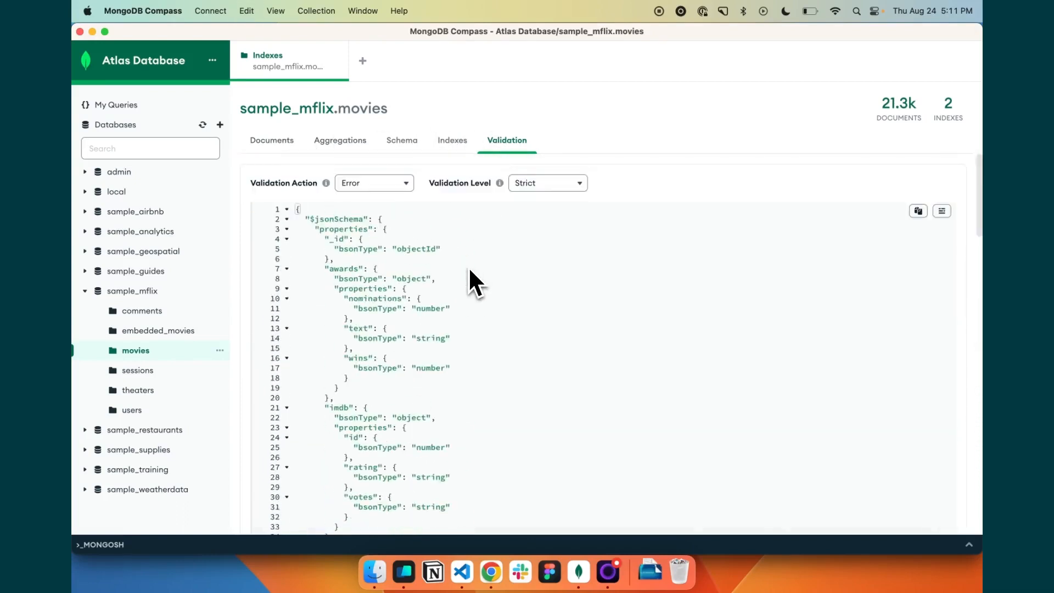
- Review the pasted movies schema and apply the validation update to the collection
{"action": "scroll", "coordinate": [906, 215], "scroll_direction": "down", "scroll_amount": 10}
{"action": "scroll", "coordinate": [791, 324], "scroll_direction": "down", "scroll_amount": 5}
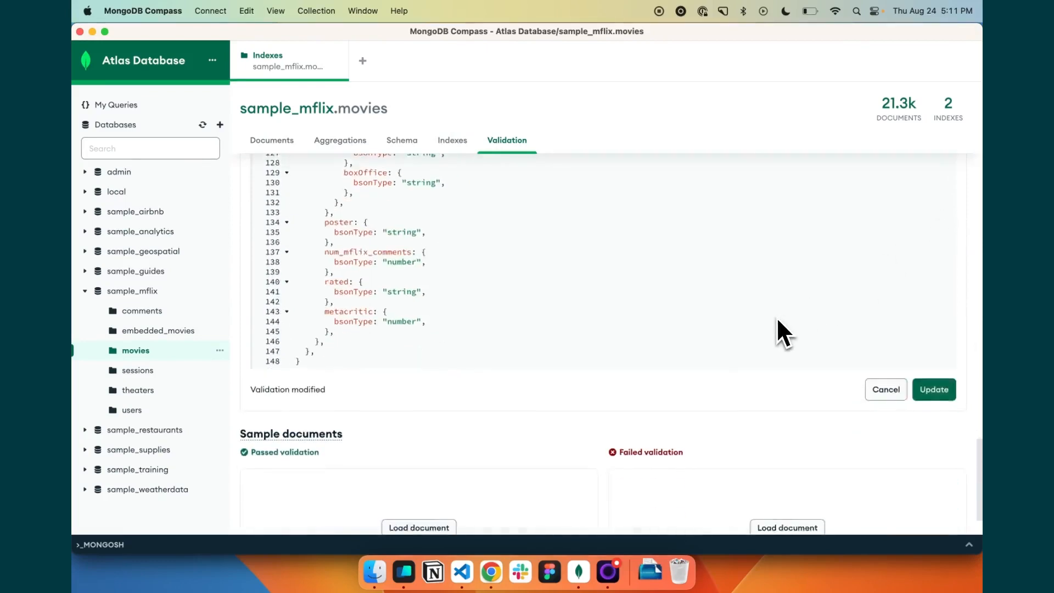
{"action": "scroll", "coordinate": [784, 332], "scroll_direction": "up", "scroll_amount": 5}
{"action": "scroll", "coordinate": [778, 320], "scroll_direction": "up", "scroll_amount": 10}
{"action": "scroll", "coordinate": [777, 320], "scroll_direction": "down", "scroll_amount": 12}
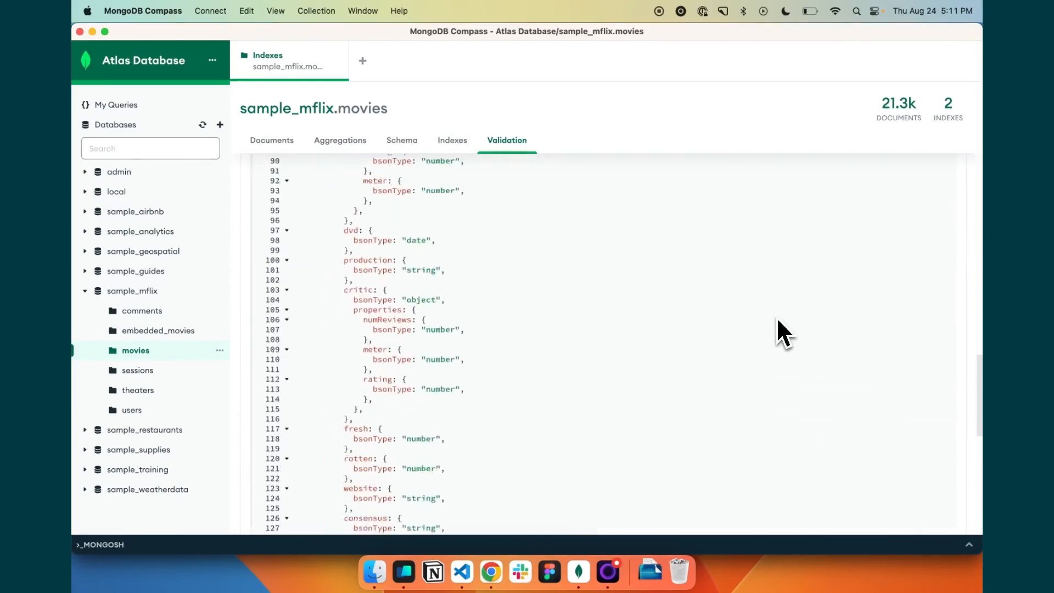
{"action": "left_click", "coordinate": [938, 352]}
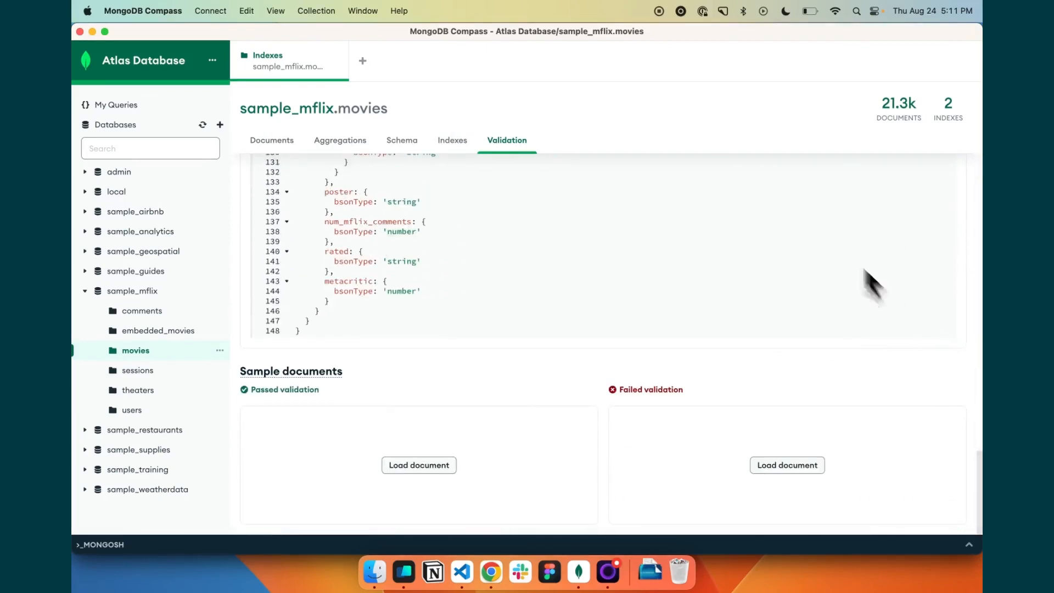
{"action": "scroll", "coordinate": [753, 358], "scroll_direction": "up", "scroll_amount": 15}
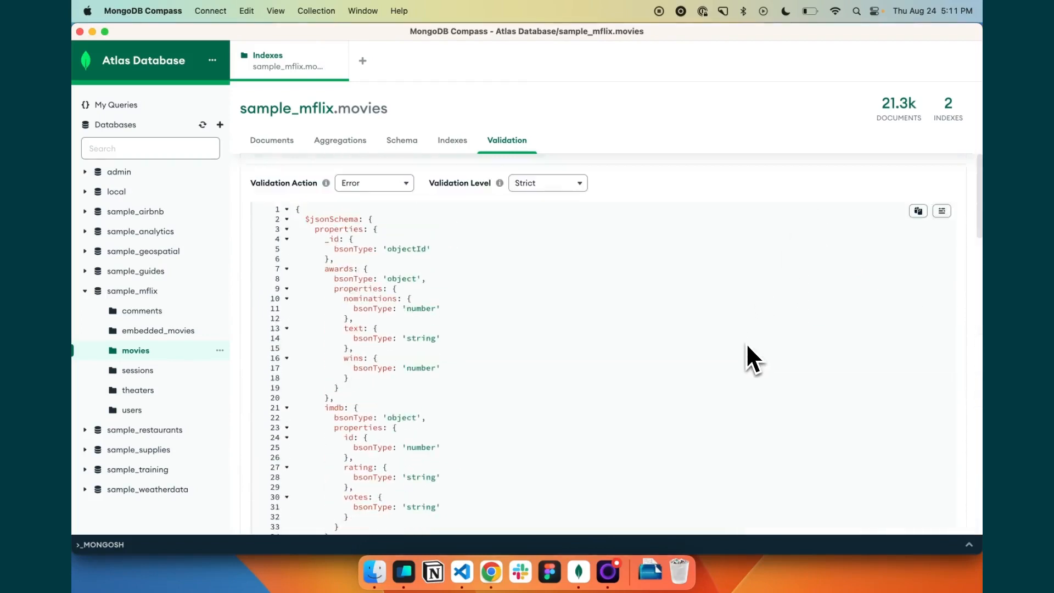
- Switch to the Hasura console in Chrome, track the mongodb movies collection with its logical model from JSON Validation Schema, and expand the mongodb database
{"action": "left_click", "coordinate": [270, 143]}
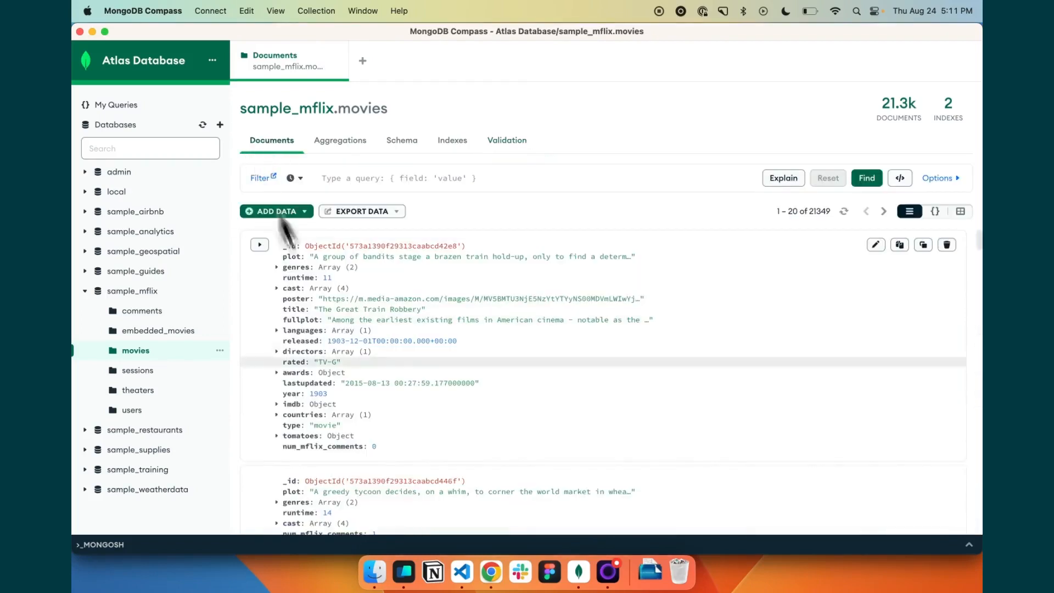
{"action": "left_click", "coordinate": [492, 587]}
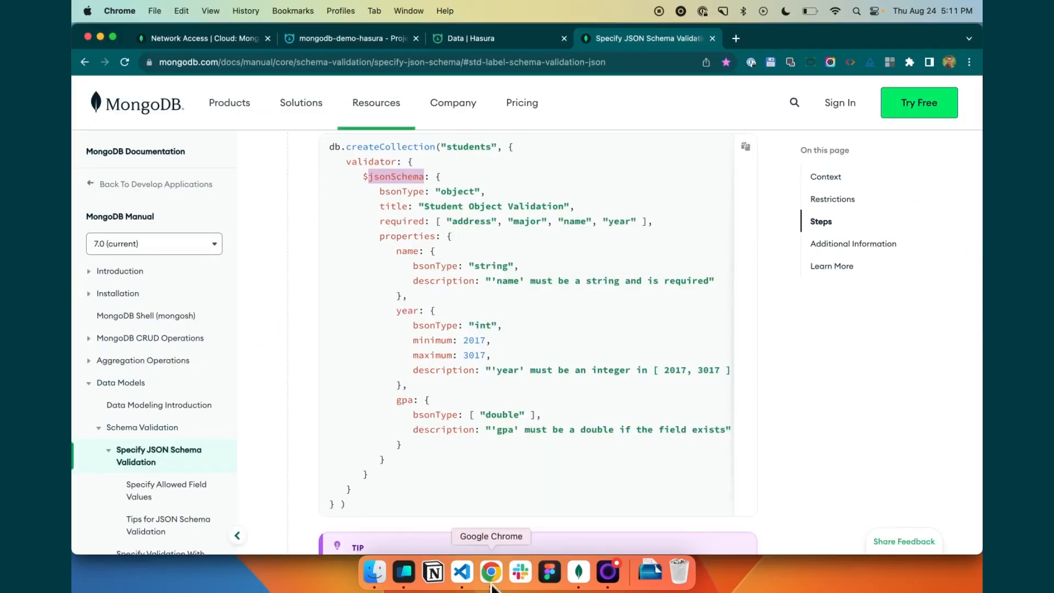
{"action": "left_click", "coordinate": [453, 35]}
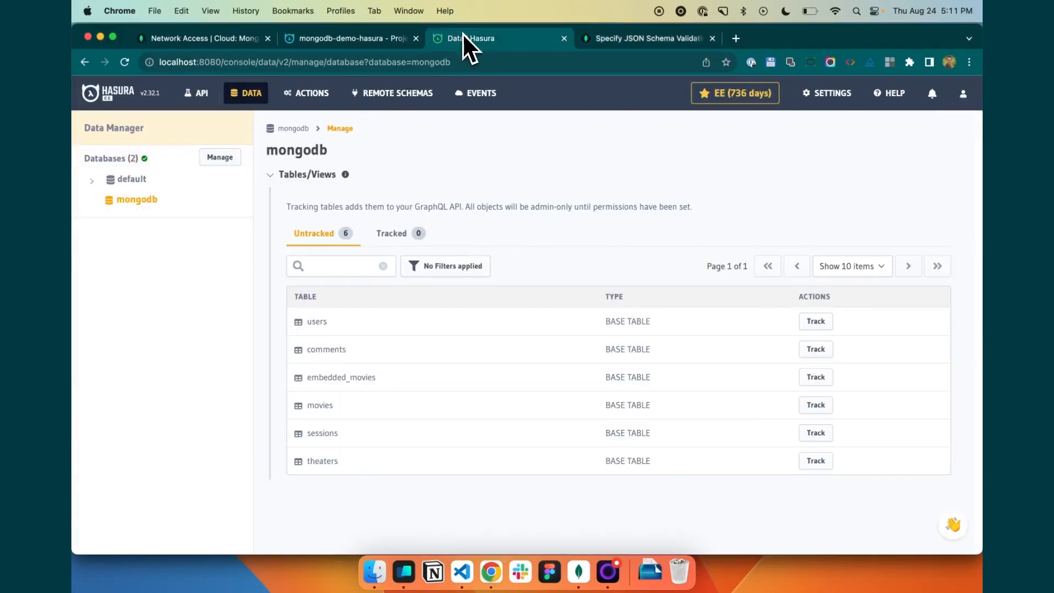
{"action": "left_click", "coordinate": [816, 407]}
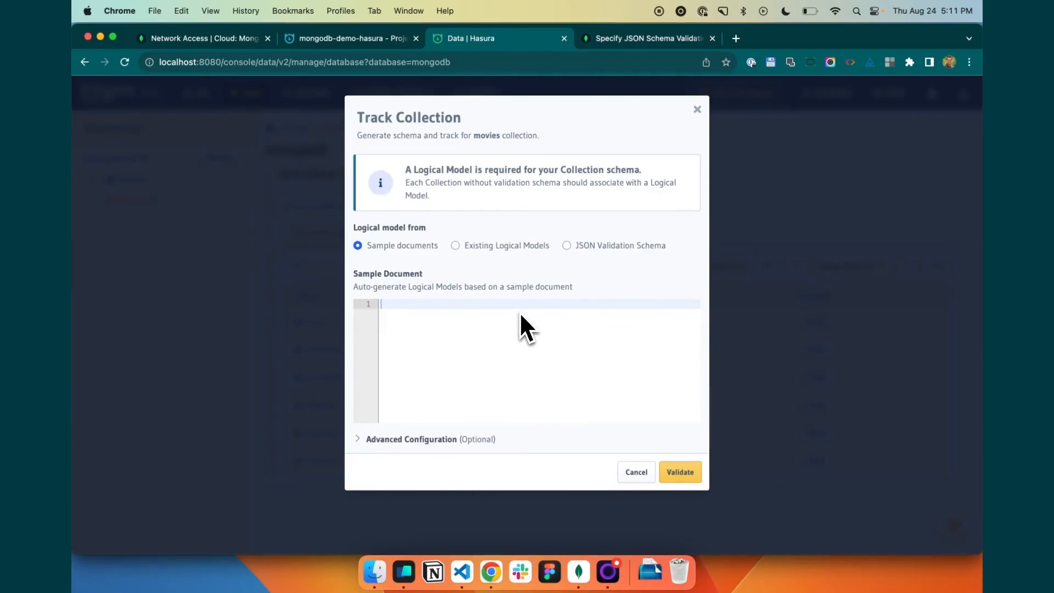
{"action": "left_click", "coordinate": [571, 251]}
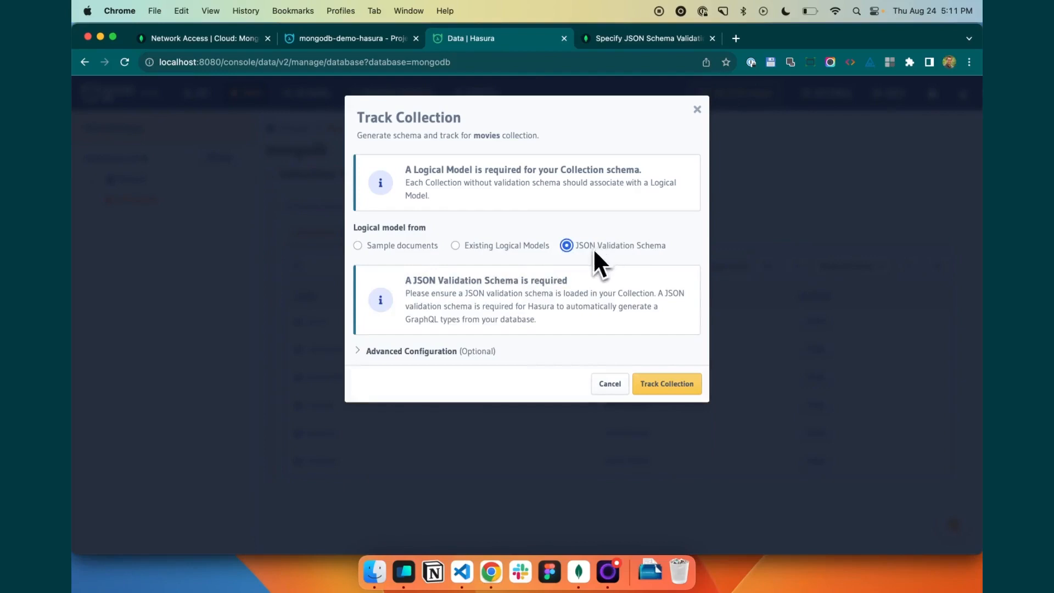
{"action": "left_click", "coordinate": [668, 386]}
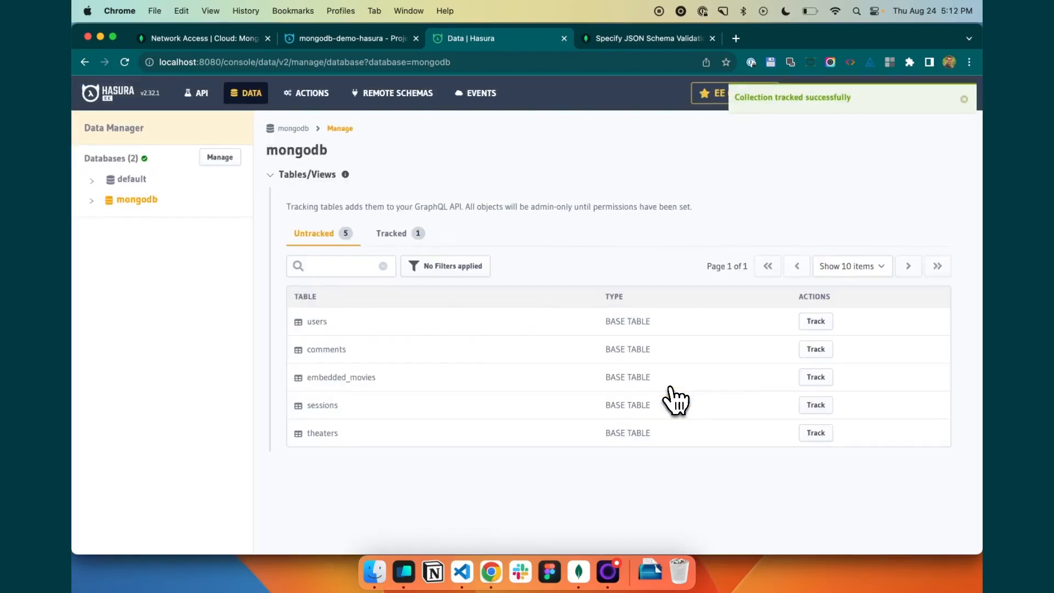
{"action": "left_click", "coordinate": [91, 202]}
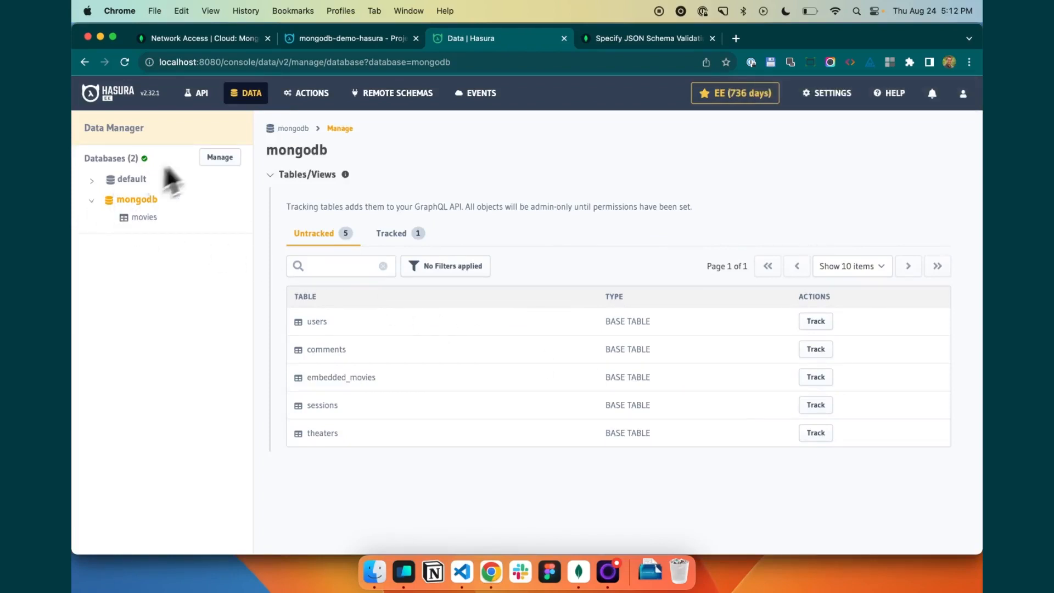
- Open the Hasura API explorer and run the MyQuery GraphQL query for movies with limit 10, returning title, cast and fullplot
{"action": "left_click", "coordinate": [202, 102]}
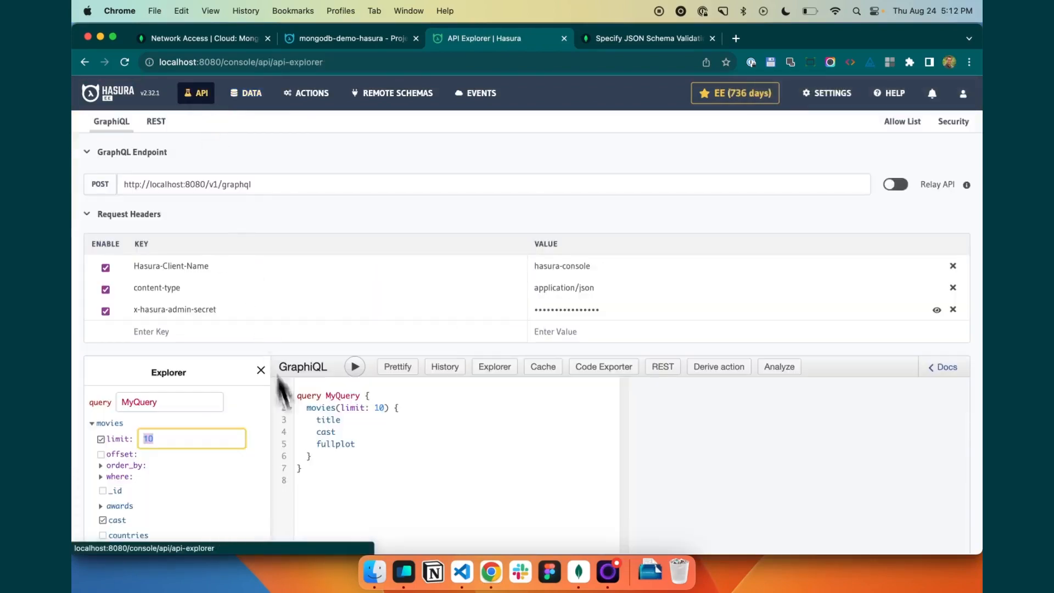
{"action": "left_click", "coordinate": [358, 436]}
{"action": "scroll", "coordinate": [351, 423], "scroll_direction": "down", "scroll_amount": 1}
{"action": "scroll", "coordinate": [352, 424], "scroll_direction": "down", "scroll_amount": 1}
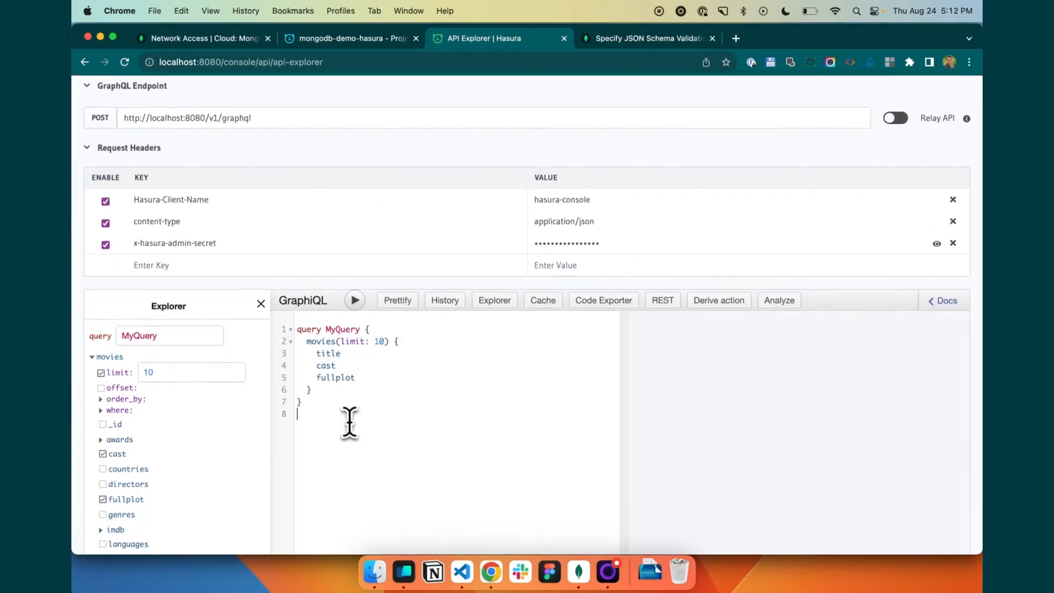
{"action": "left_click", "coordinate": [357, 300]}
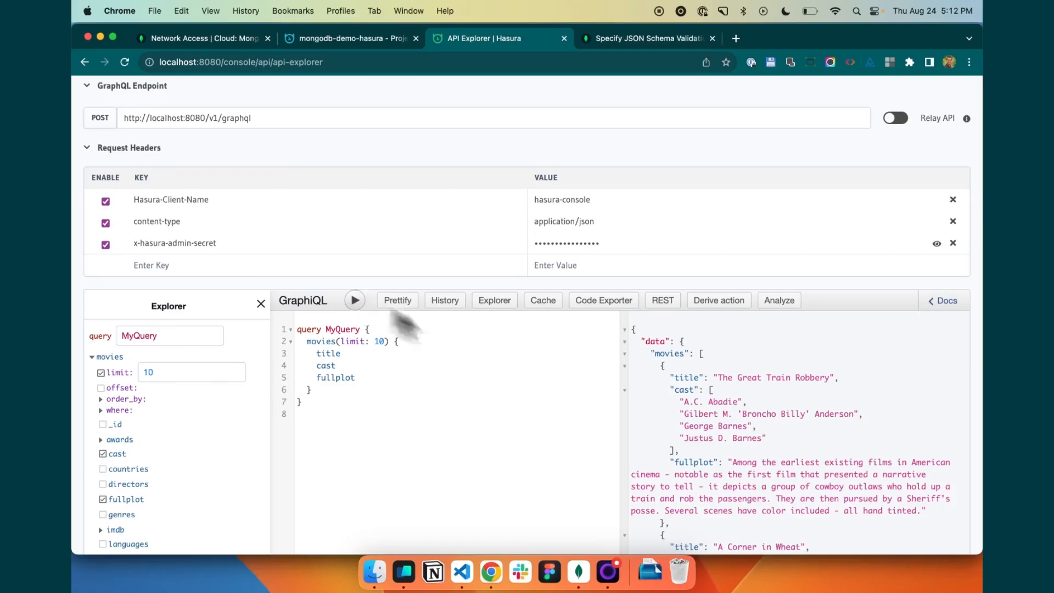
- Review the title, cast and fullplot of the movies returned in the query response
{"action": "scroll", "coordinate": [768, 482], "scroll_direction": "down", "scroll_amount": 10}
{"action": "scroll", "coordinate": [768, 482], "scroll_direction": "up", "scroll_amount": 5}
{"action": "scroll", "coordinate": [768, 482], "scroll_direction": "up", "scroll_amount": 5}
{"action": "scroll", "coordinate": [768, 482], "scroll_direction": "down", "scroll_amount": 10}
{"action": "scroll", "coordinate": [768, 482], "scroll_direction": "down", "scroll_amount": 5}
{"action": "scroll", "coordinate": [768, 482], "scroll_direction": "up", "scroll_amount": 8}
{"action": "scroll", "coordinate": [767, 483], "scroll_direction": "up", "scroll_amount": 2}
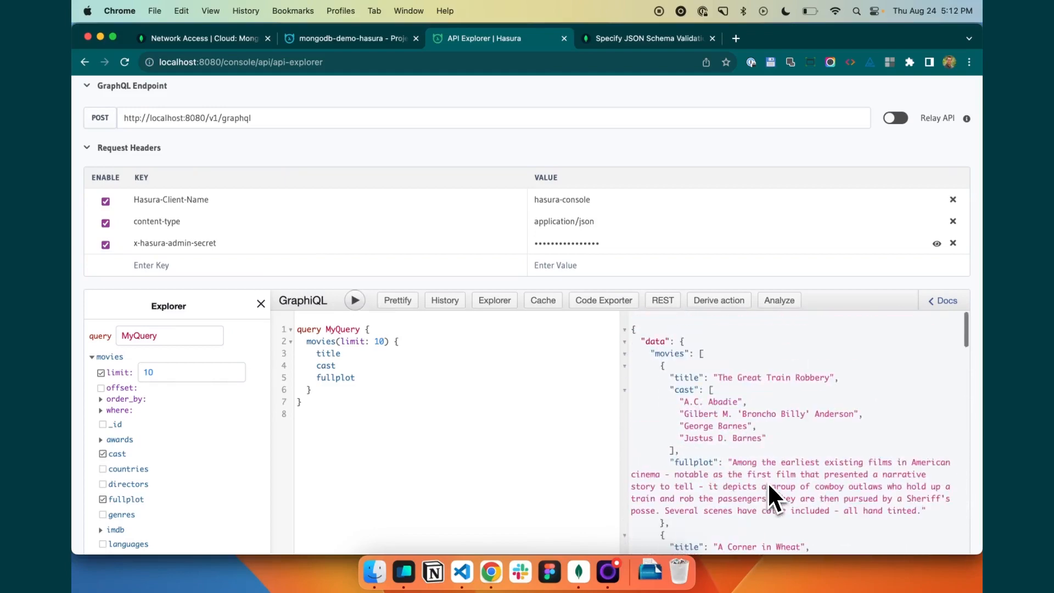